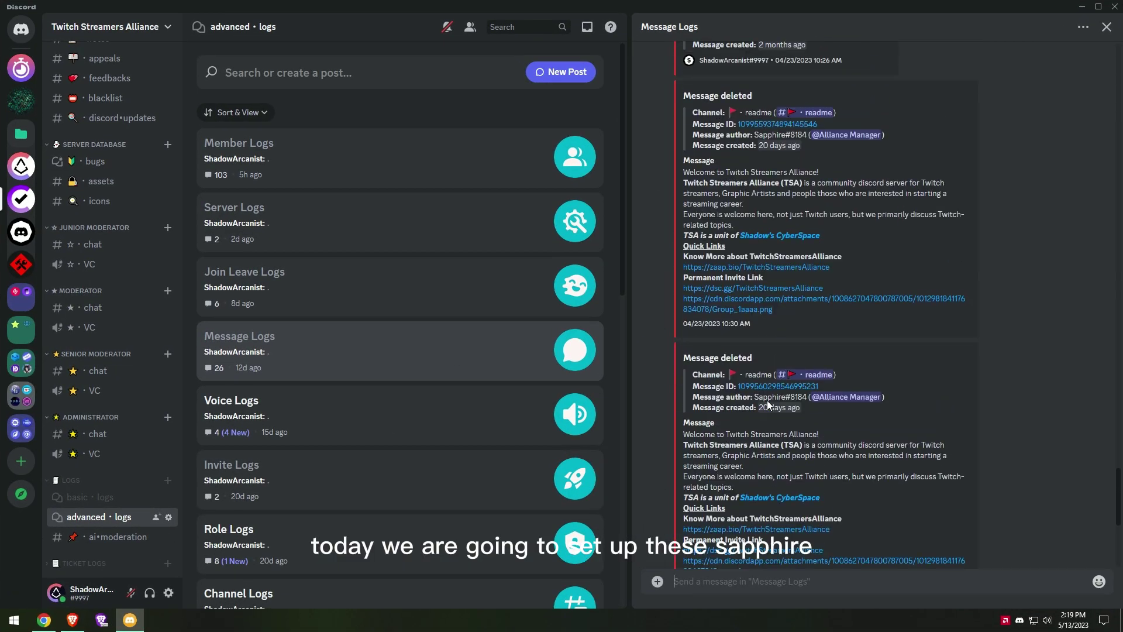
scroll(767, 401, "up", 1)
Close the Message Logs thread and enlarge the Member Logs icon image.
left_click(1106, 27)
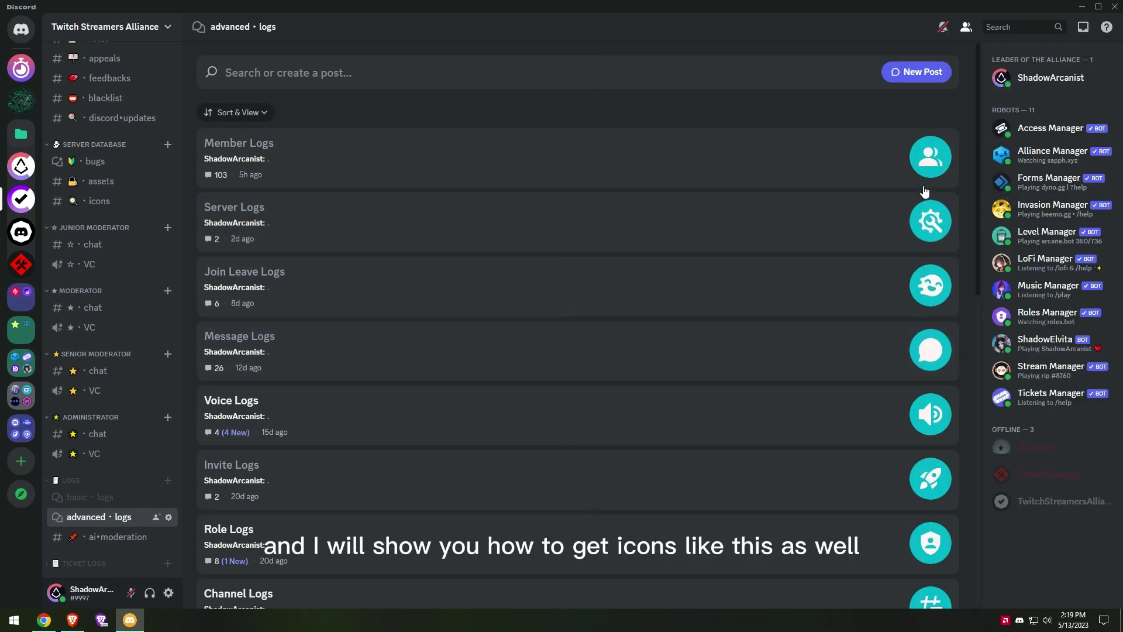
left_click(930, 158)
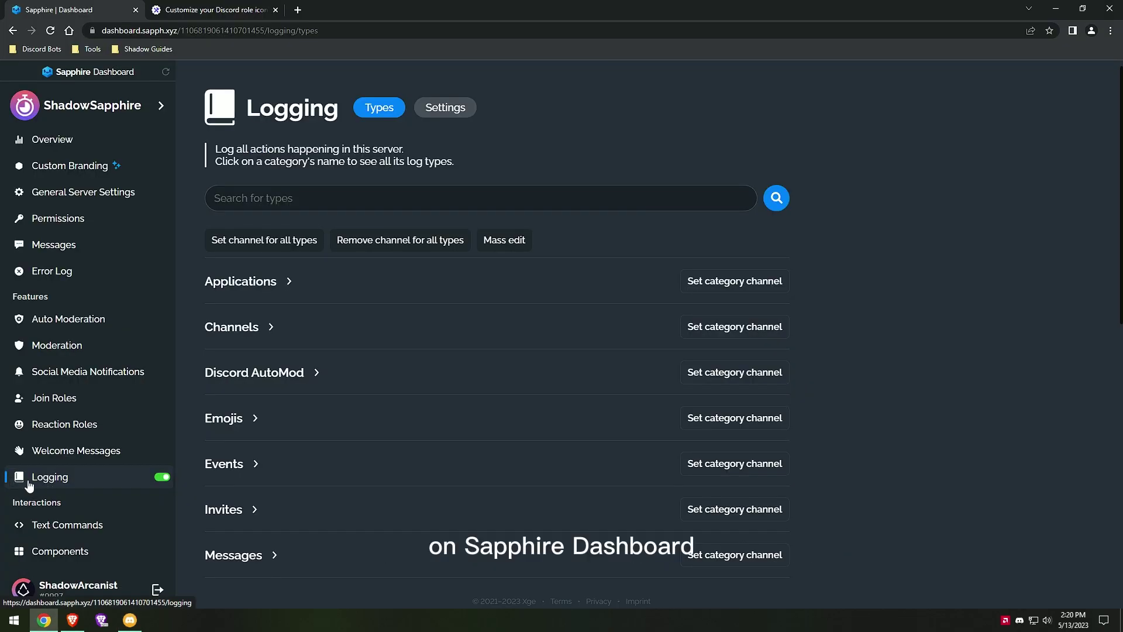
scroll(562, 351, "down", 10)
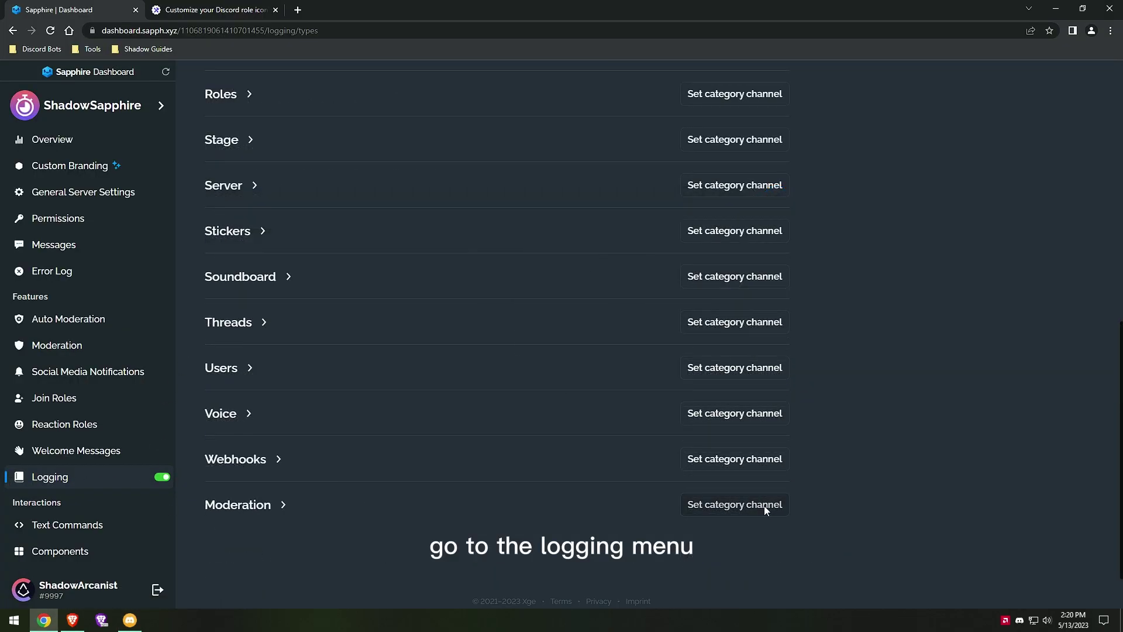
Verify the Mod logs post with the copied code and set it as the Moderation category channel.
left_click(764, 506)
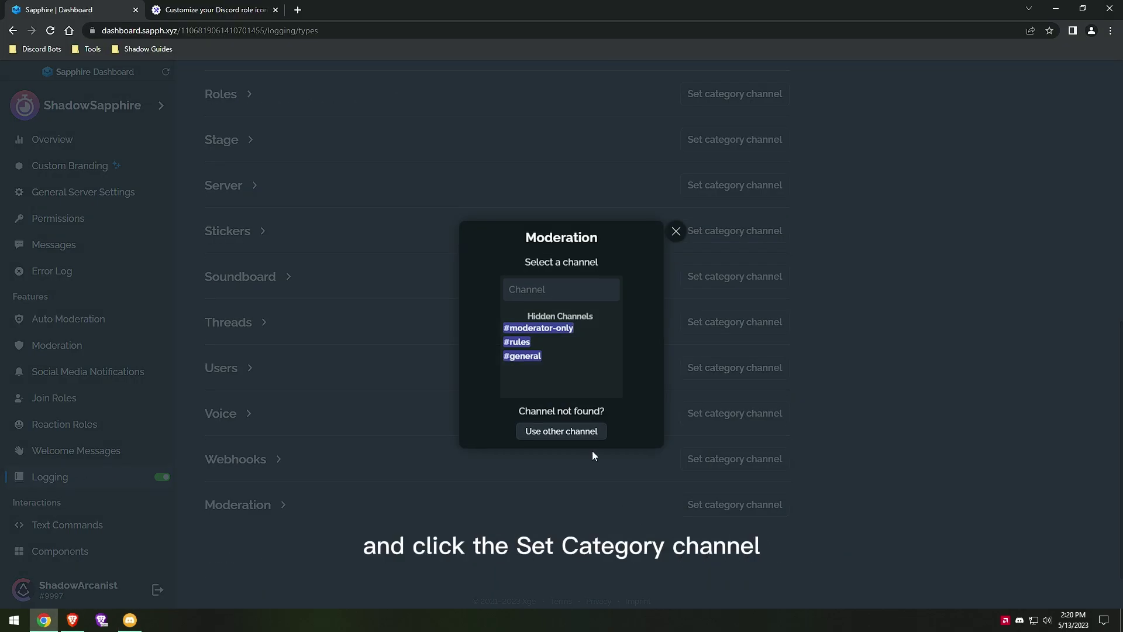
left_click(553, 431)
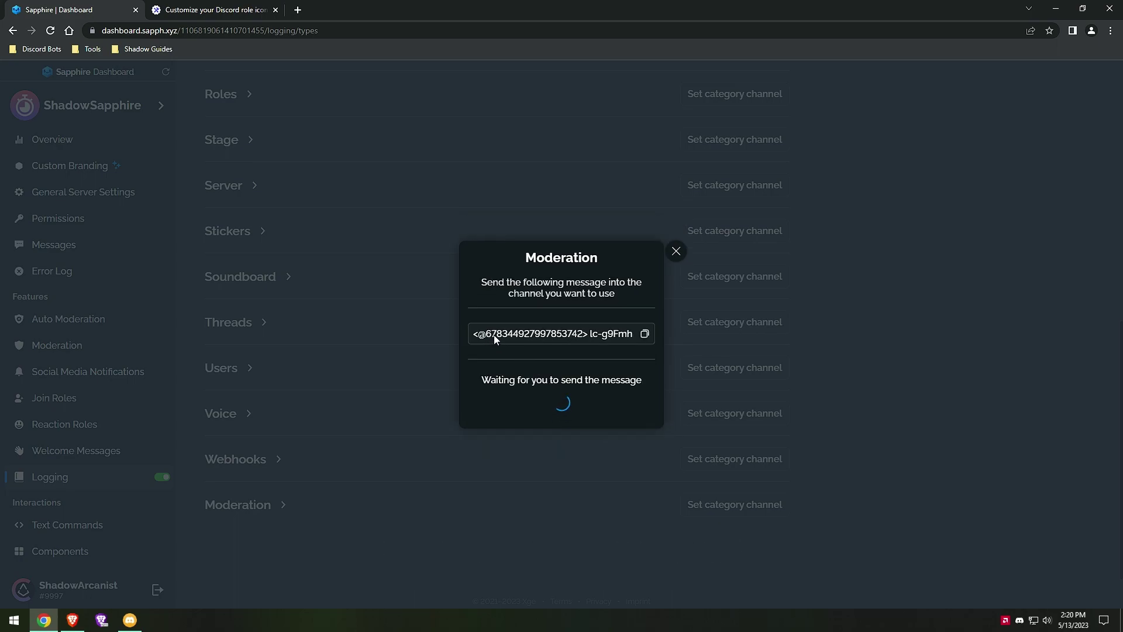
left_click(643, 335)
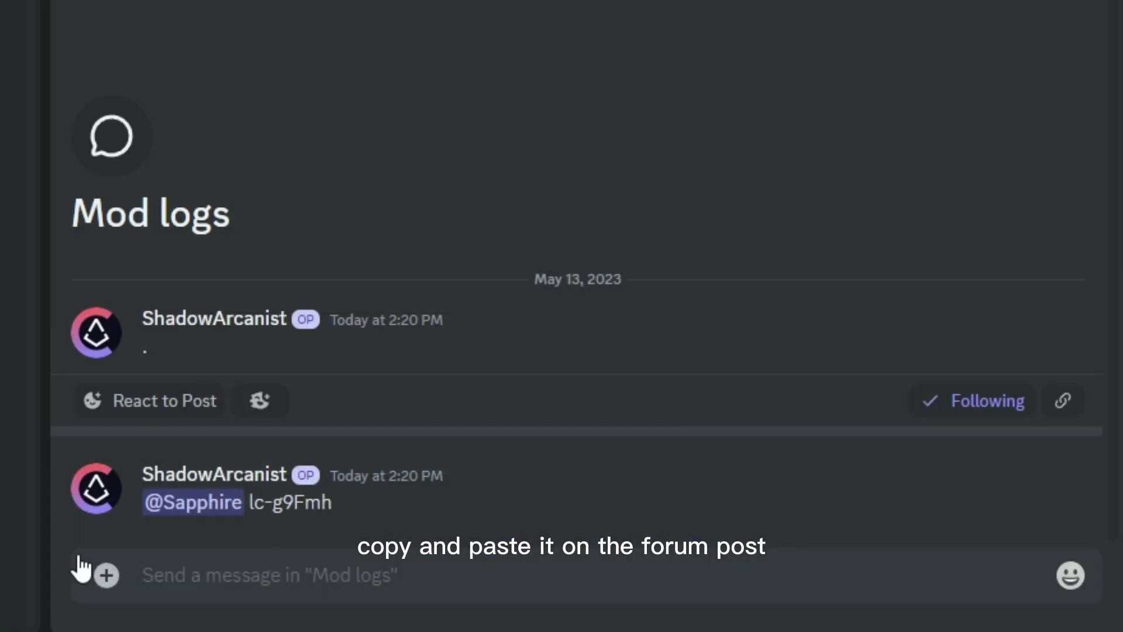
left_click_drag(154, 502, 401, 501)
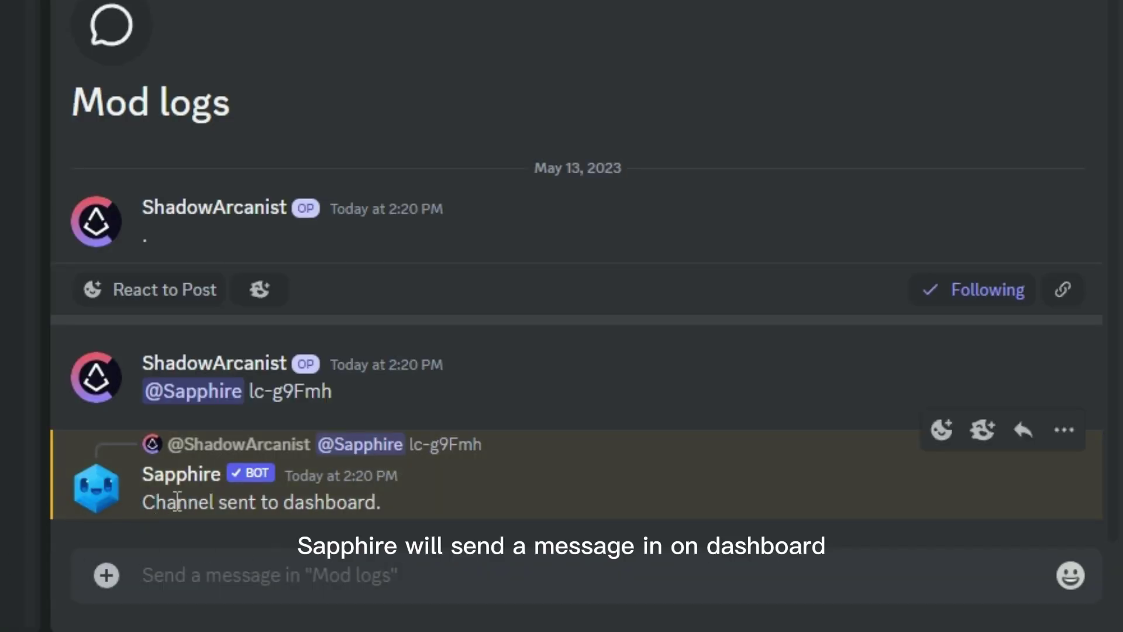
left_click(398, 501)
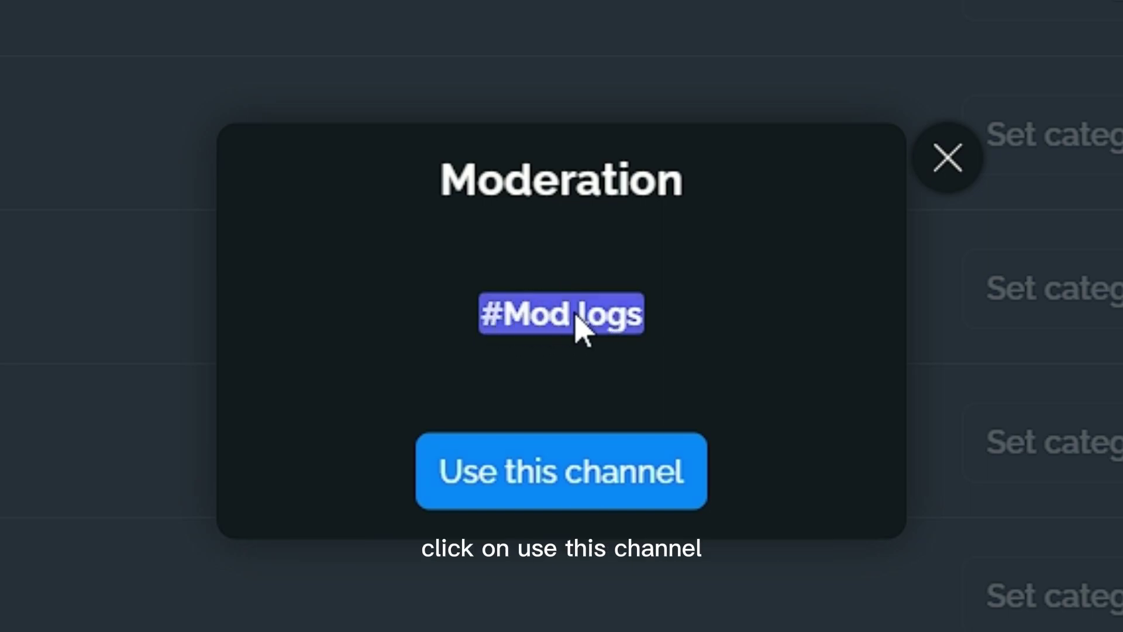
left_click(612, 485)
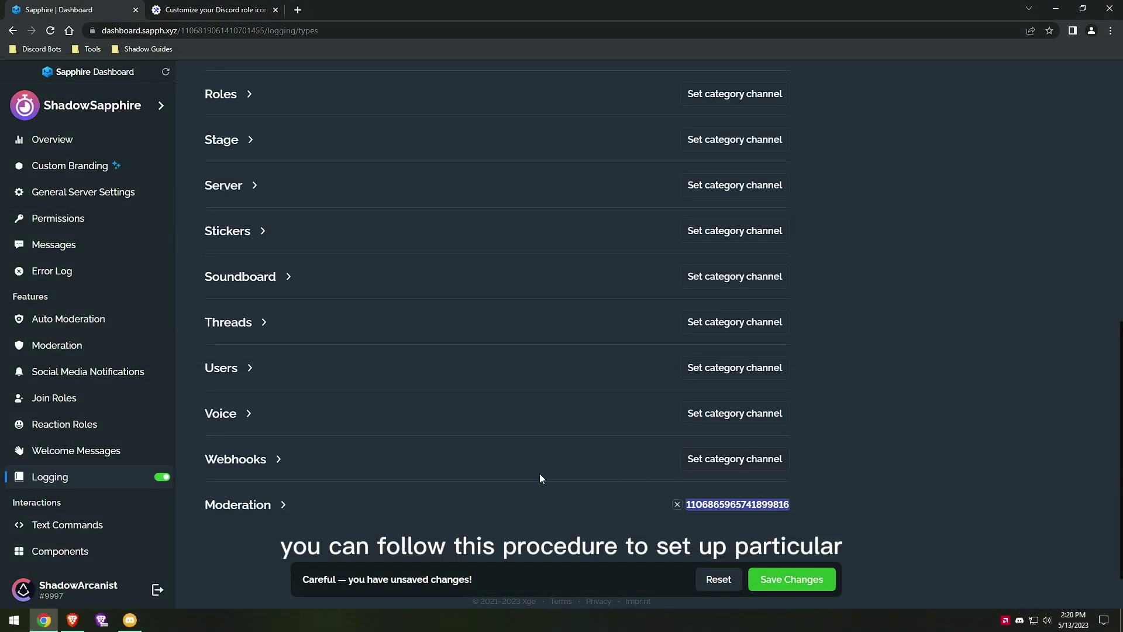
left_click(282, 505)
scroll(492, 448, "down", 3)
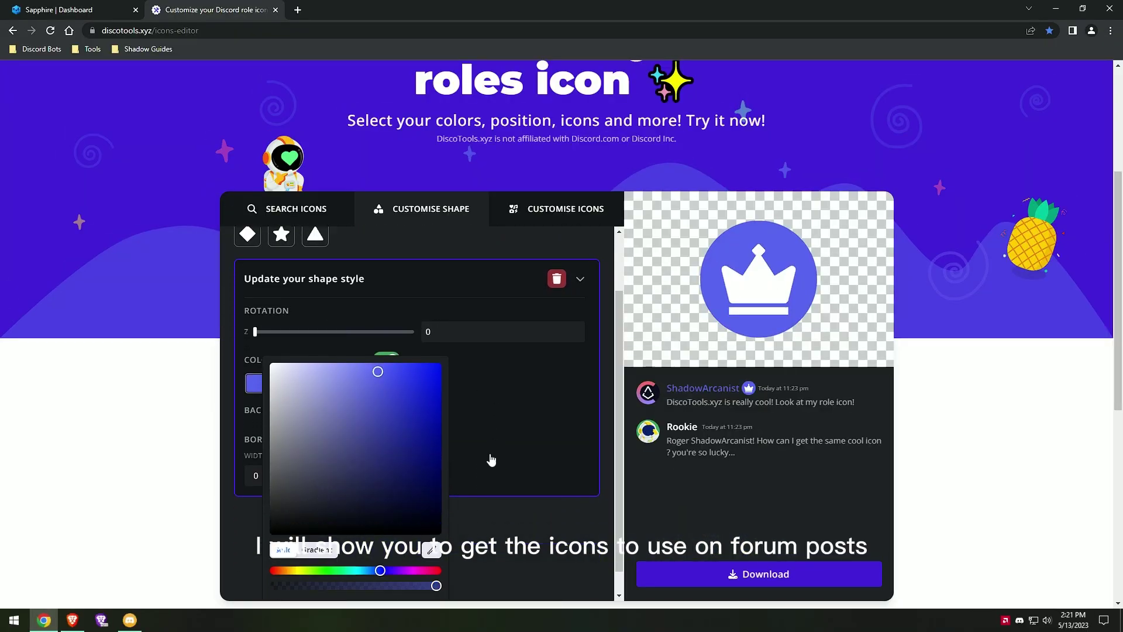
scroll(317, 472, "down", 3)
Turn the crown icon into a red-background shield, post it in Mod logs, and add it as thumbnail.
left_click_drag(378, 546, 433, 546)
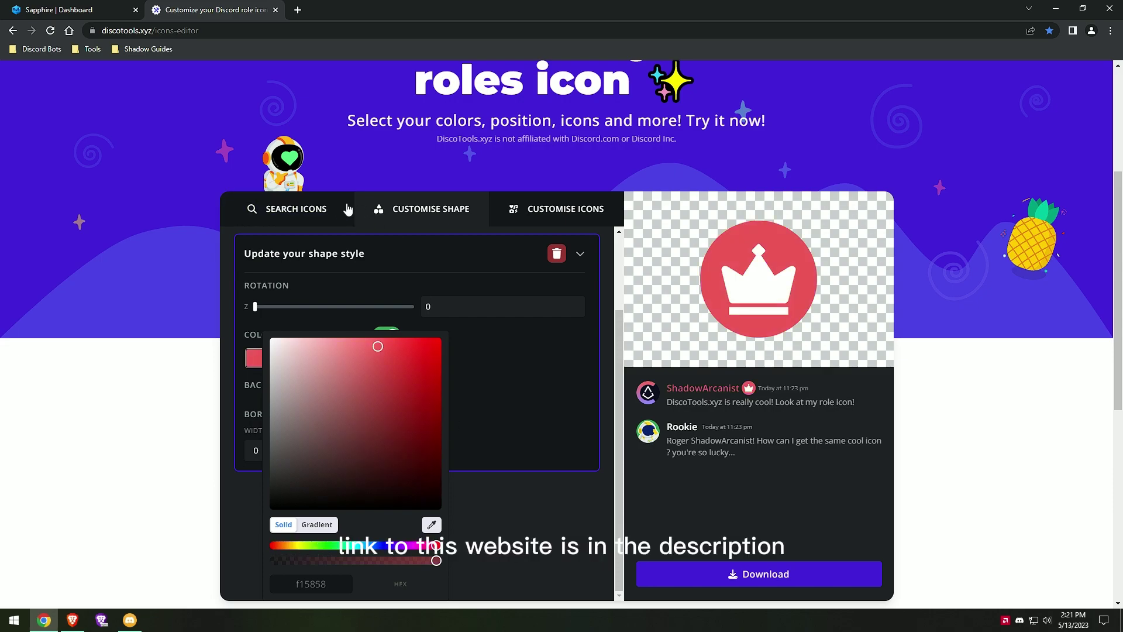
left_click(299, 208)
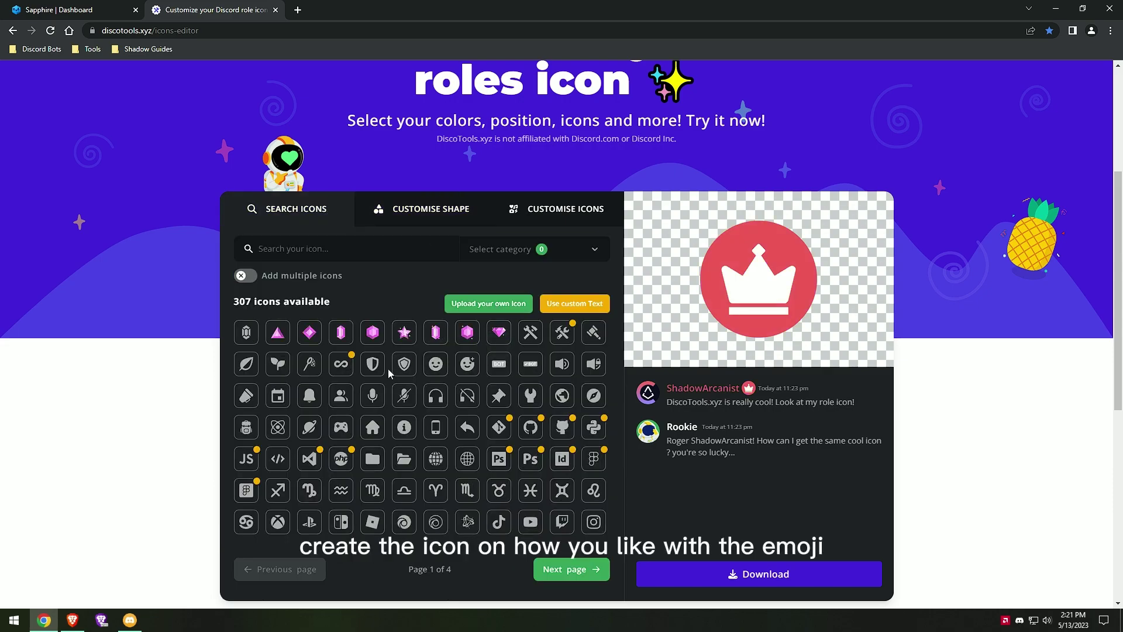
left_click(404, 364)
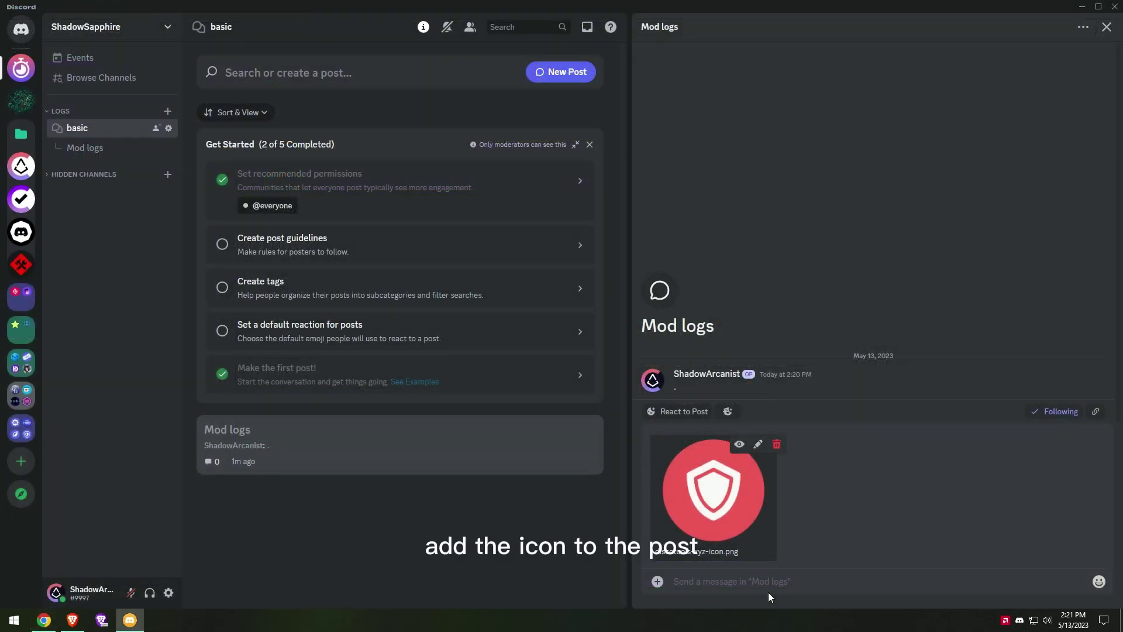
key("Return")
left_click(649, 367)
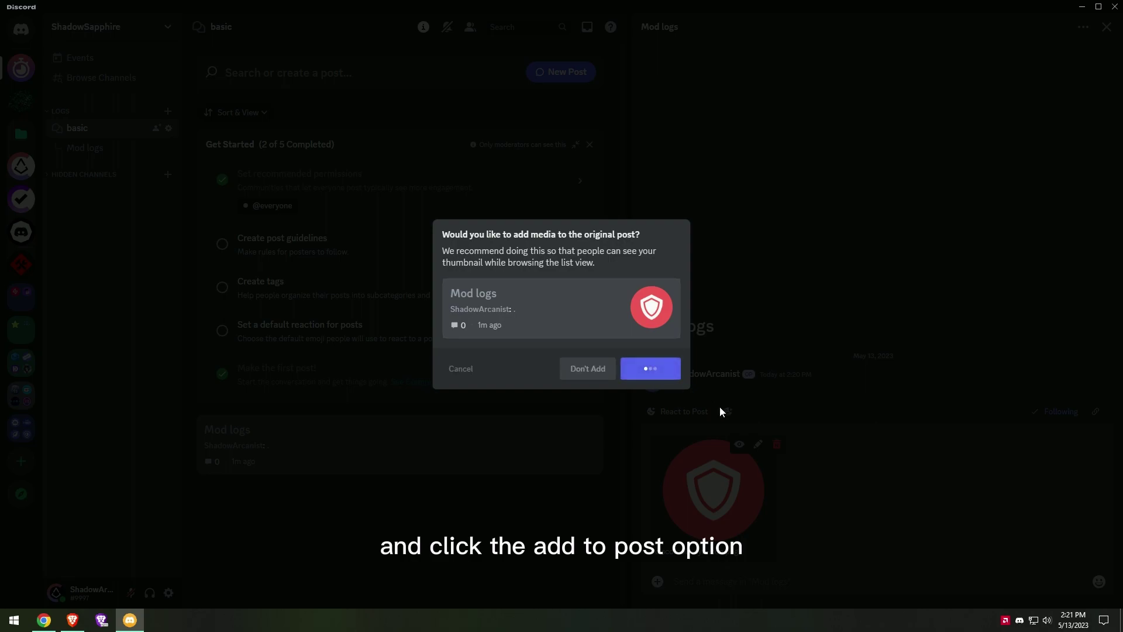